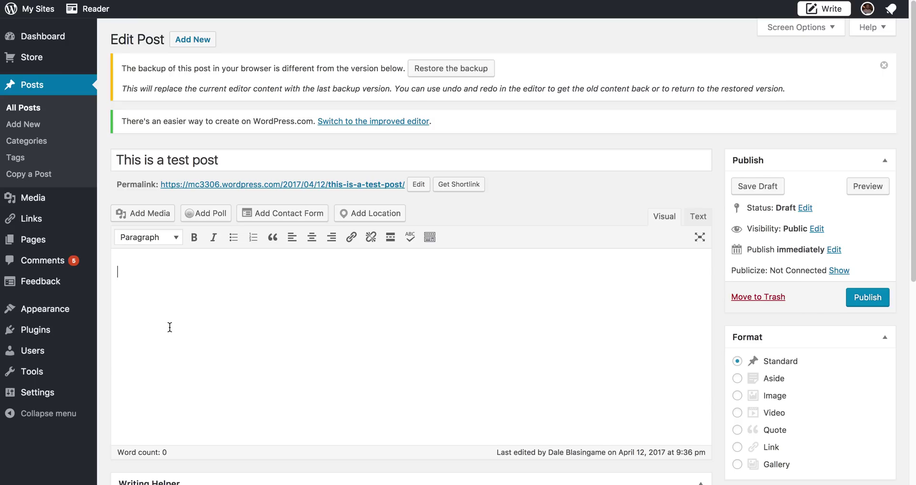
# - Open Add Media for the post and switch the media window to Create Gallery
pyautogui.click(149, 216)
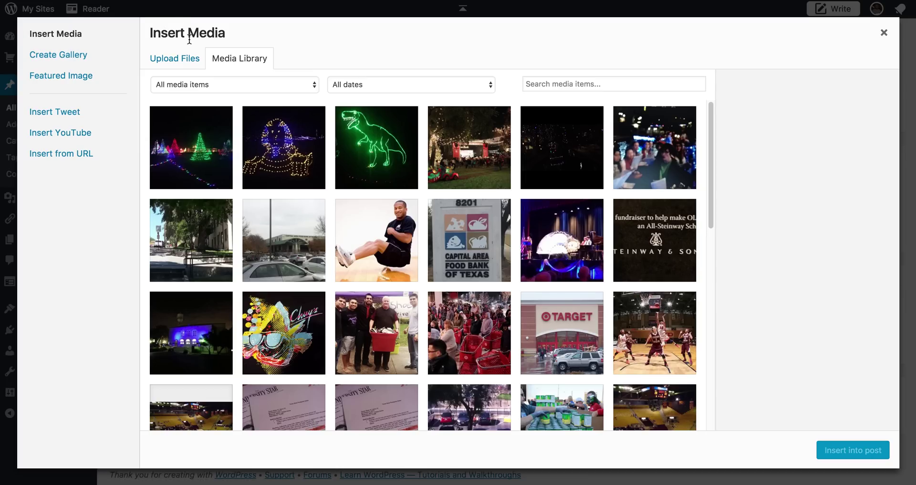
pyautogui.click(66, 57)
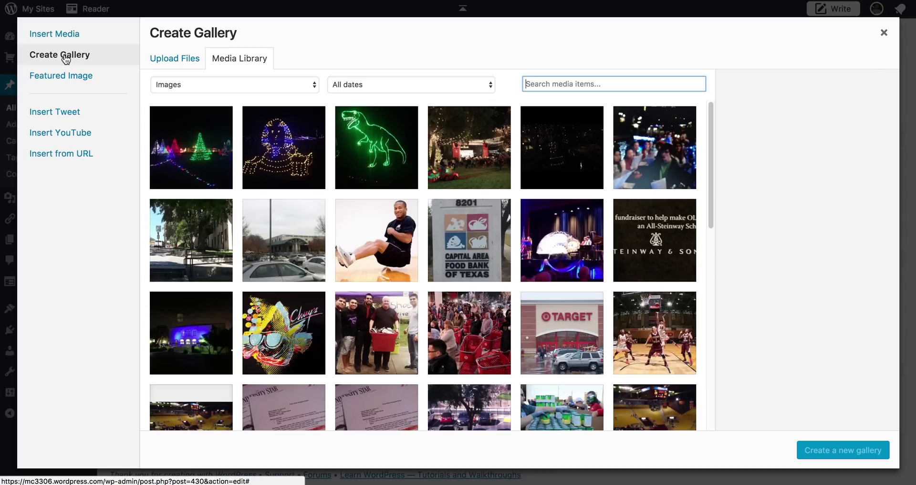
# - Upload all five national-park photos from the FDOM Pics folder into the gallery selection
pyautogui.click(171, 60)
pyautogui.click(530, 258)
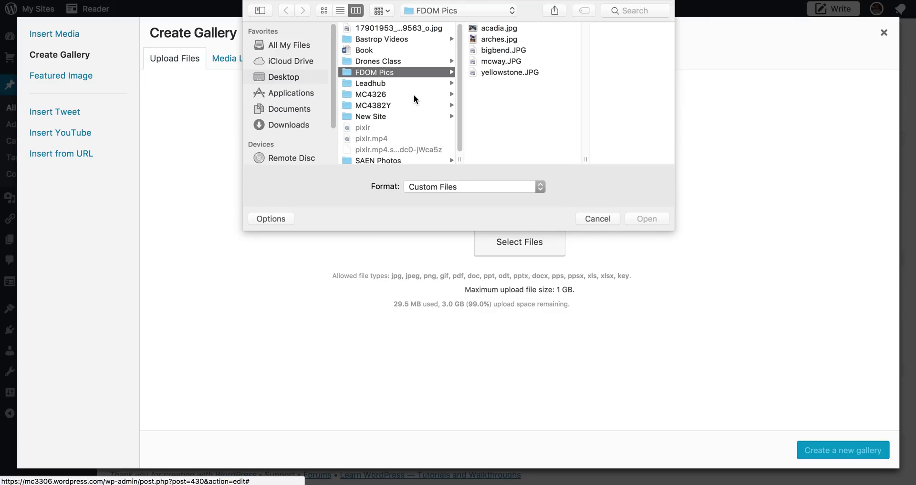
pyautogui.click(510, 76)
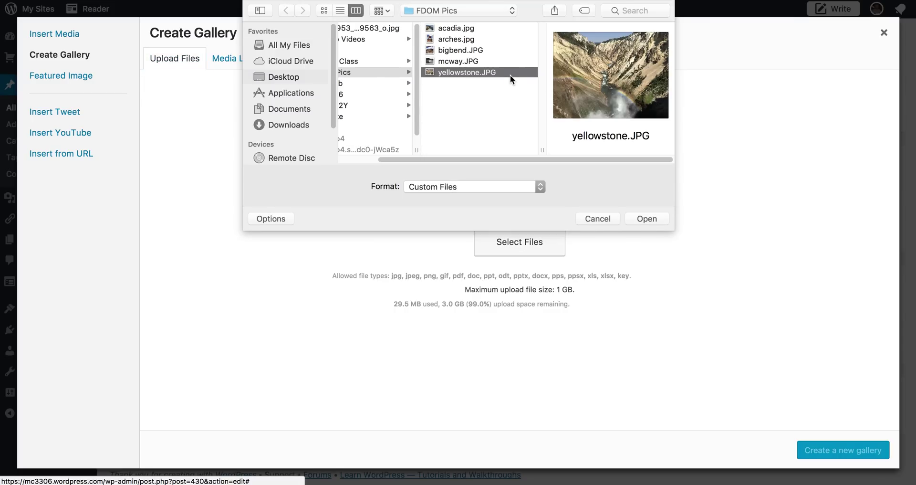
pyautogui.hotkey('shift', 'Up')
pyautogui.hotkey('shift', 'Up')
pyautogui.hotkey('shift', 'Up')
pyautogui.hotkey('shift', 'Up')
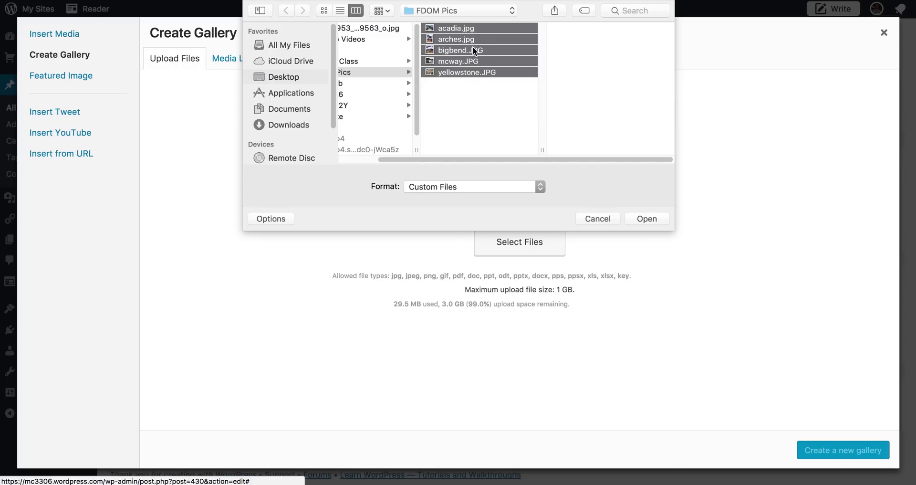
pyautogui.click(646, 217)
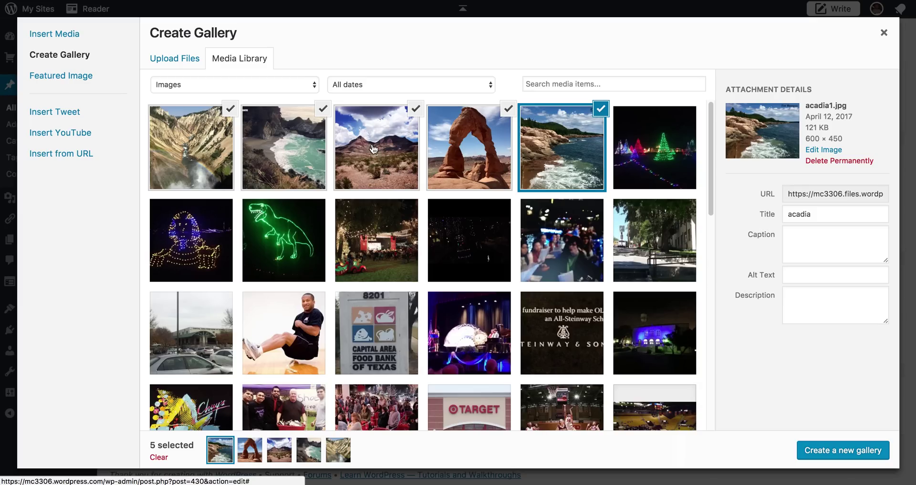
# - Create the gallery and caption the Acadia coast and Delicate Arch photos
pyautogui.click(832, 448)
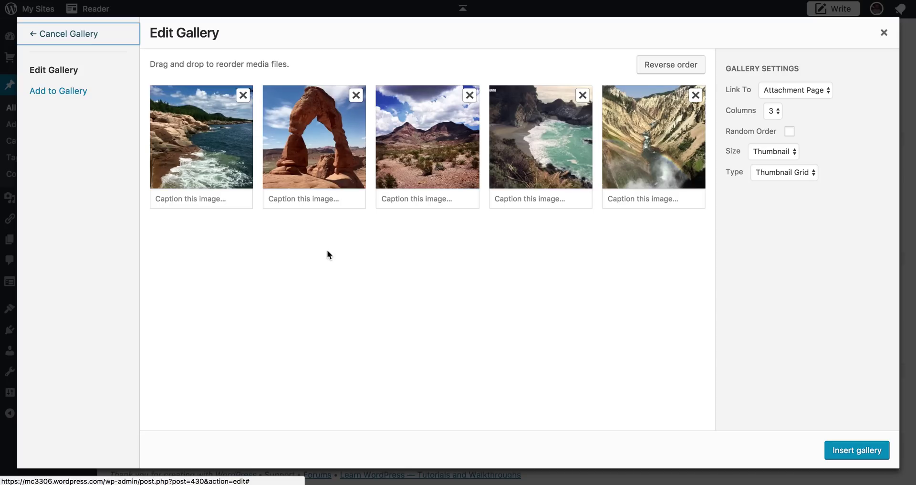
pyautogui.click(203, 199)
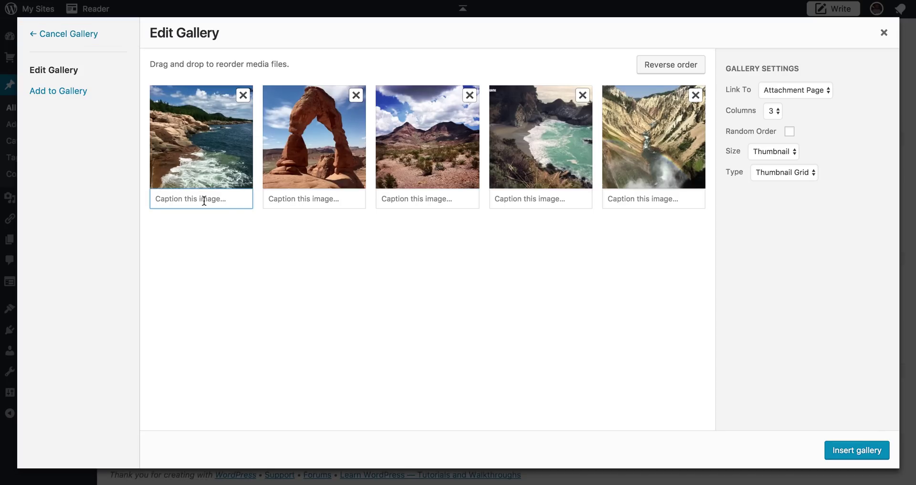
pyautogui.write('This is the')
pyautogui.write(' Atlantic O')
pyautogui.write('cean coas')
pyautogui.write('t at Acadi')
pyautogui.write('a National Park ')
pyautogui.write('in Maine')
pyautogui.click(286, 207)
pyautogui.write('Del')
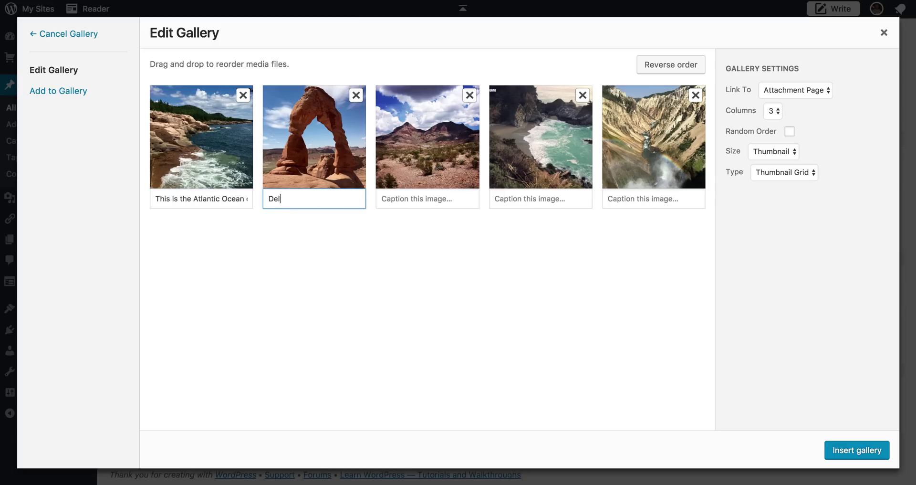
pyautogui.write('icate Arch at Arches Nat')
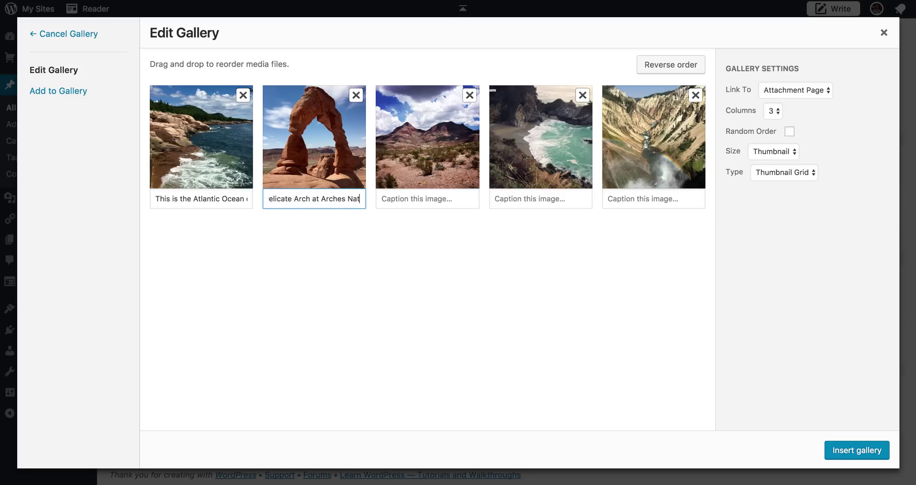
pyautogui.write('ional Park')
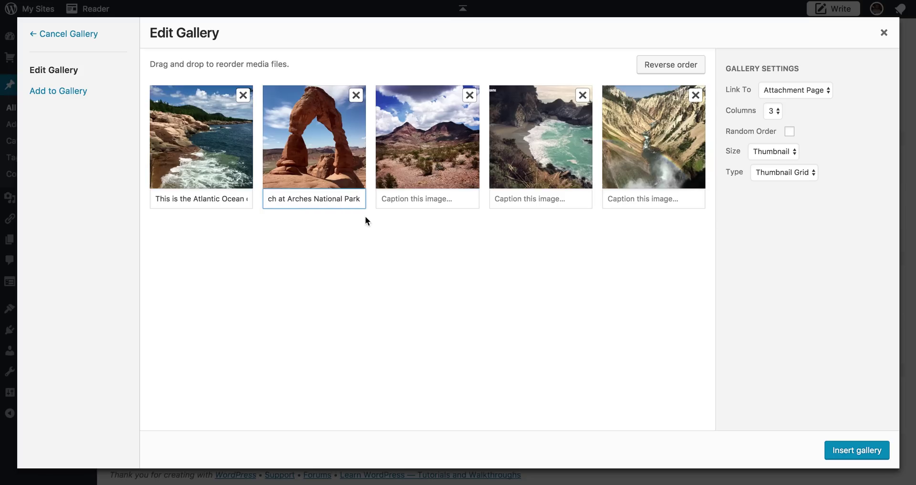
# - Caption the photos 'Goat Mountain at Big Bend National Park' and 'McWay Falls in Big Sur along the PCH in California'
pyautogui.click(398, 205)
pyautogui.write('Goat Mo')
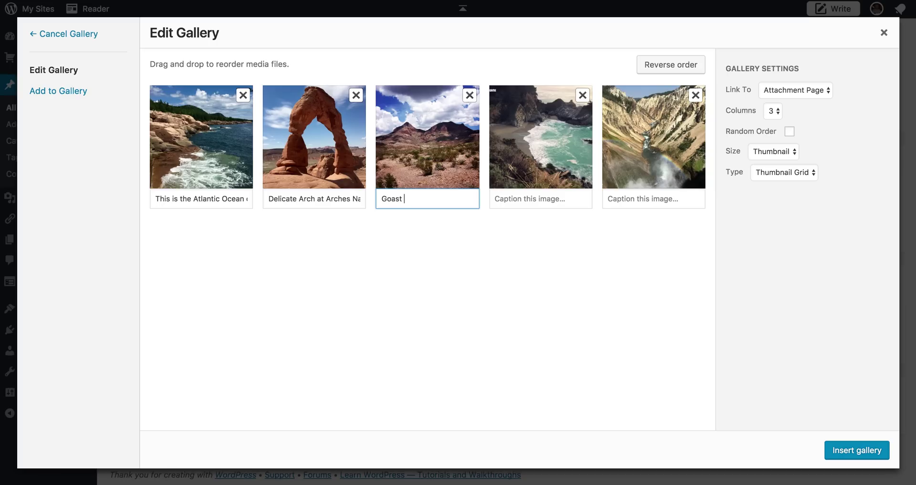
pyautogui.write('untain at Big Bend National Park')
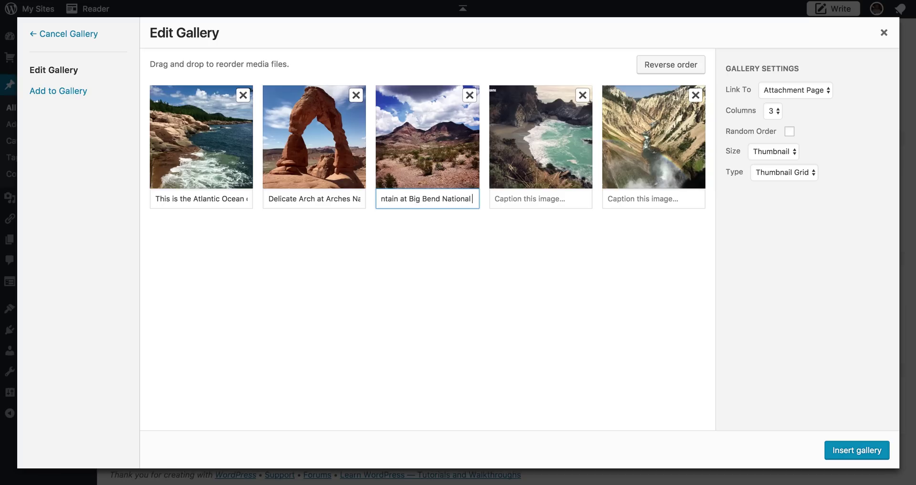
pyautogui.click(525, 197)
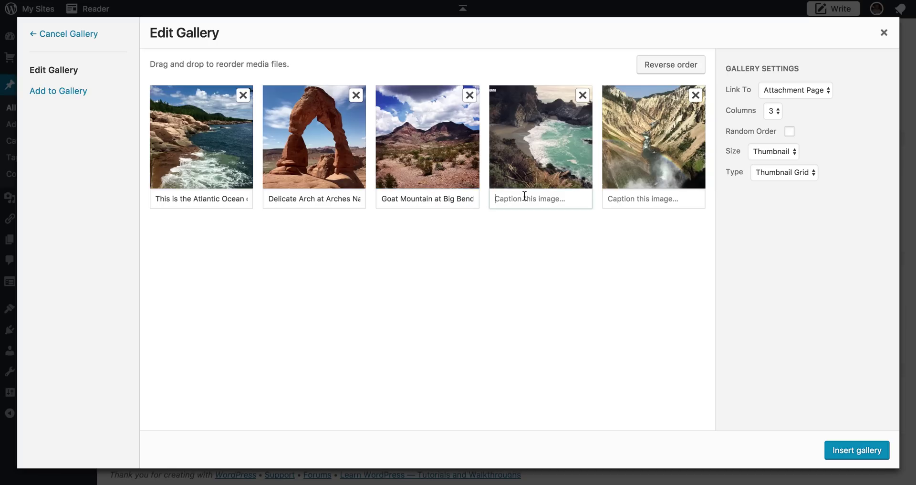
pyautogui.write('McWay ')
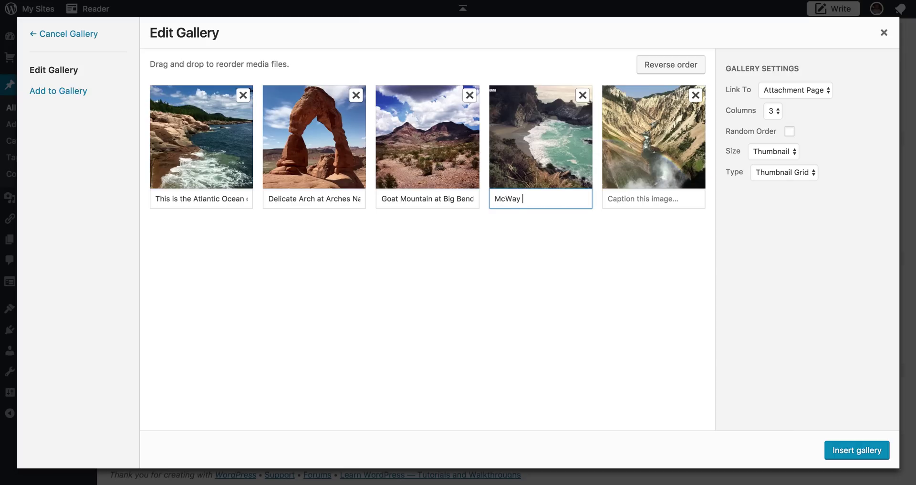
pyautogui.write('Falls in Big Sur along th')
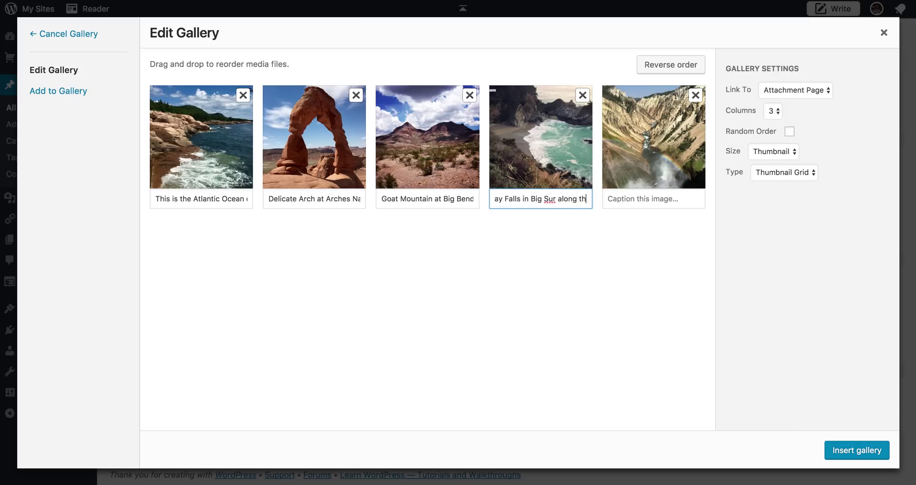
pyautogui.write('e PCH in California')
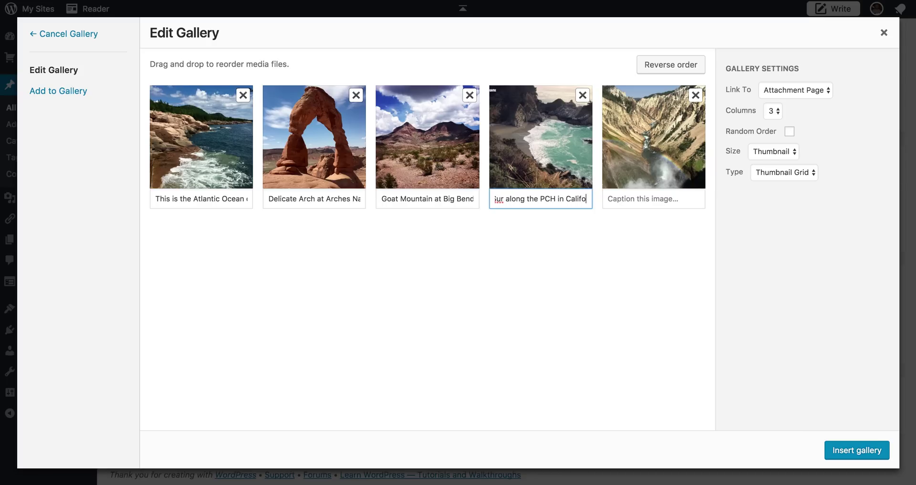
# - Type a caption for the Yellowstone canyon photo, fixing a misspelling of Yellowstone
pyautogui.click(635, 208)
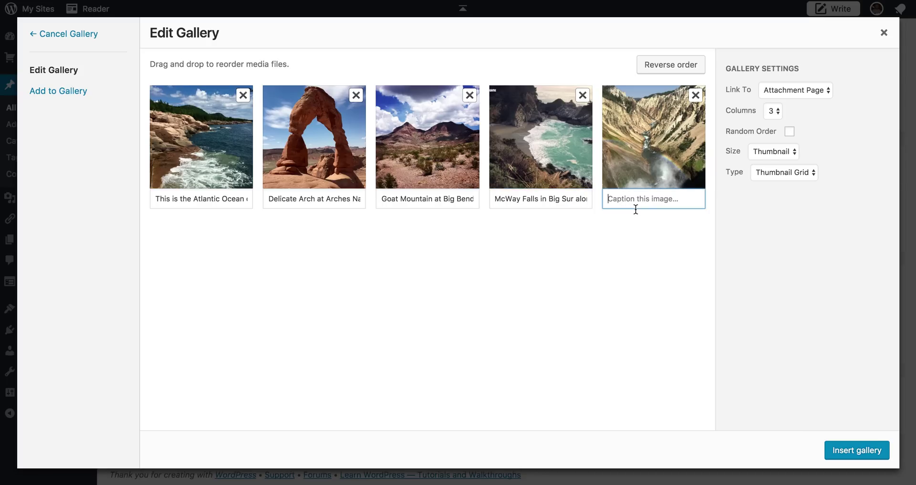
pyautogui.write('Artist Falls at Yellosw')
pyautogui.press('BackSpace')
pyautogui.press('BackSpace')
pyautogui.write('wstone National Park')
# - Reorder the photos to Goat Mountain, Delicate Arch, McWay Falls; caption Yellowstone 'Artist Falls at Yellowstone National Park'
pyautogui.moveTo(418, 146); pyautogui.dragTo(321, 157)
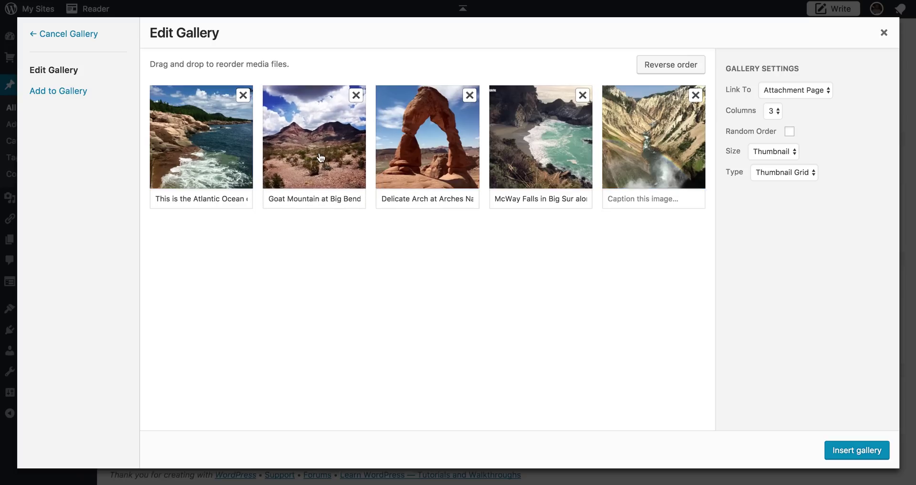
pyautogui.moveTo(505, 150); pyautogui.dragTo(430, 151)
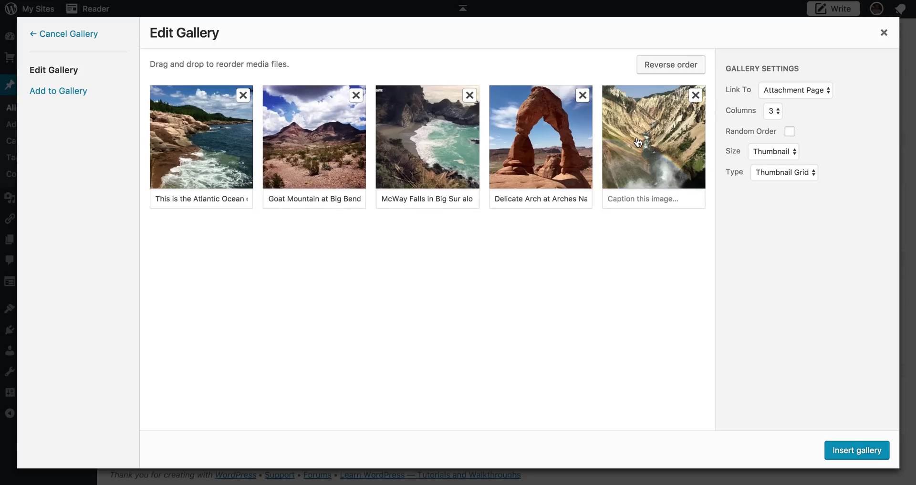
pyautogui.moveTo(638, 142); pyautogui.dragTo(548, 143)
pyautogui.moveTo(629, 146); pyautogui.dragTo(467, 146)
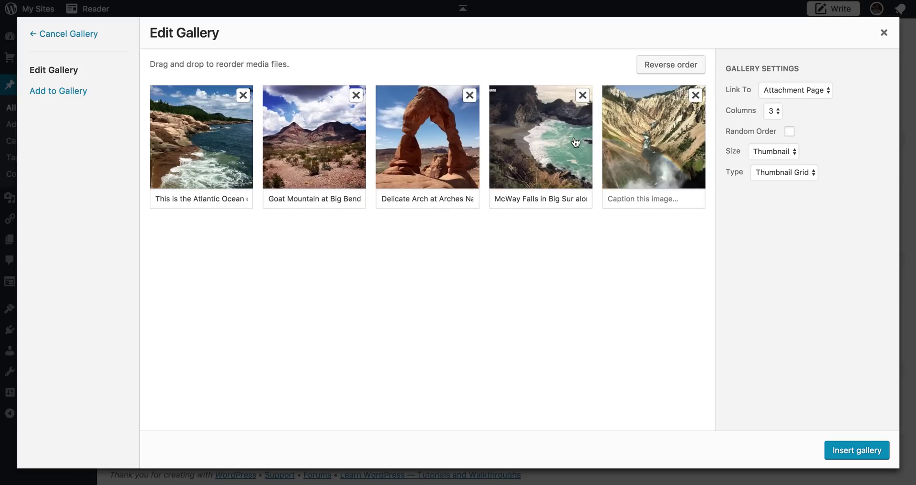
pyautogui.click(641, 200)
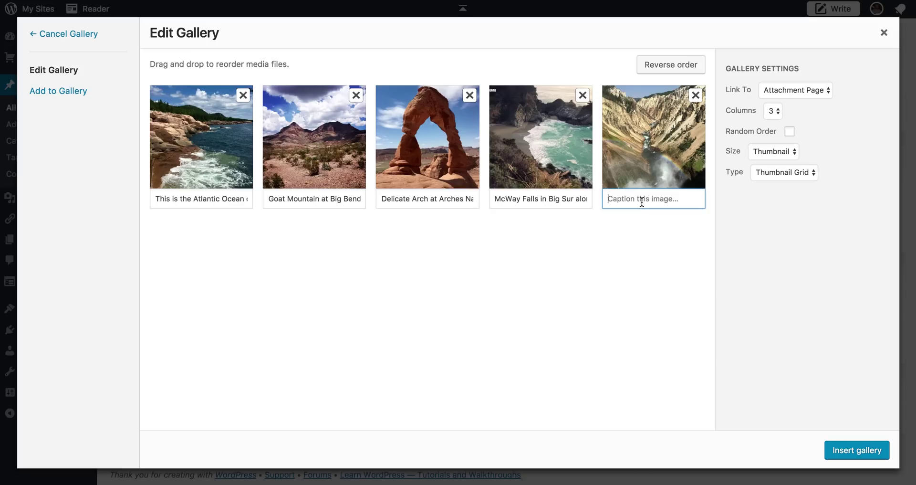
pyautogui.write('Artist F')
pyautogui.write('alls at Yello')
pyautogui.write('wstone Nati')
pyautogui.write('onal Park')
# - Change the gallery's Link To setting from Attachment Page to None
pyautogui.click(706, 234)
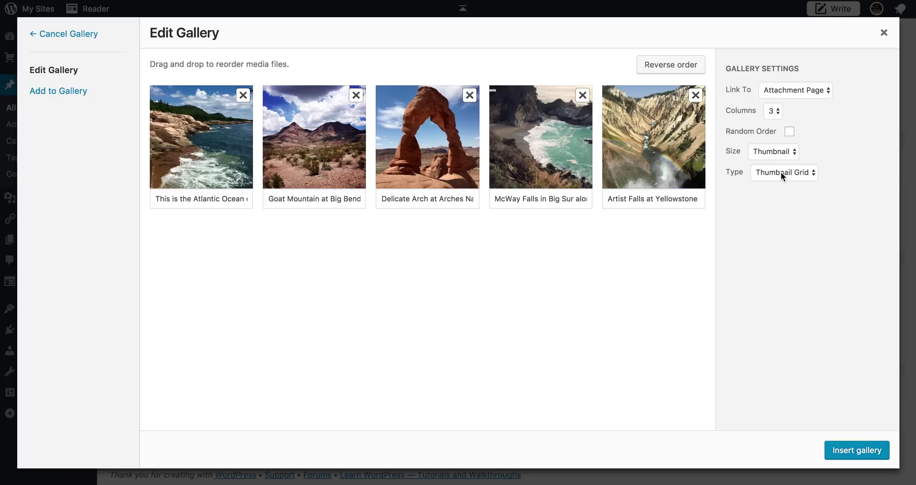
pyautogui.click(801, 91)
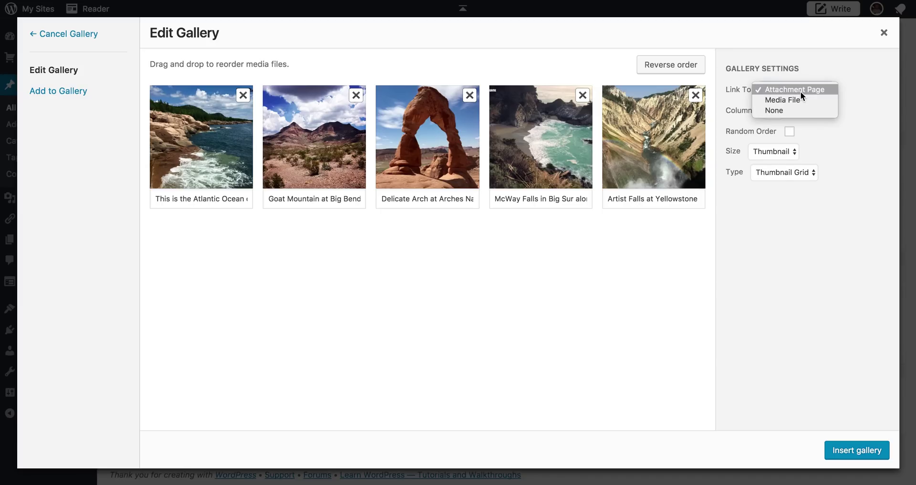
pyautogui.press('Escape')
pyautogui.press('n')
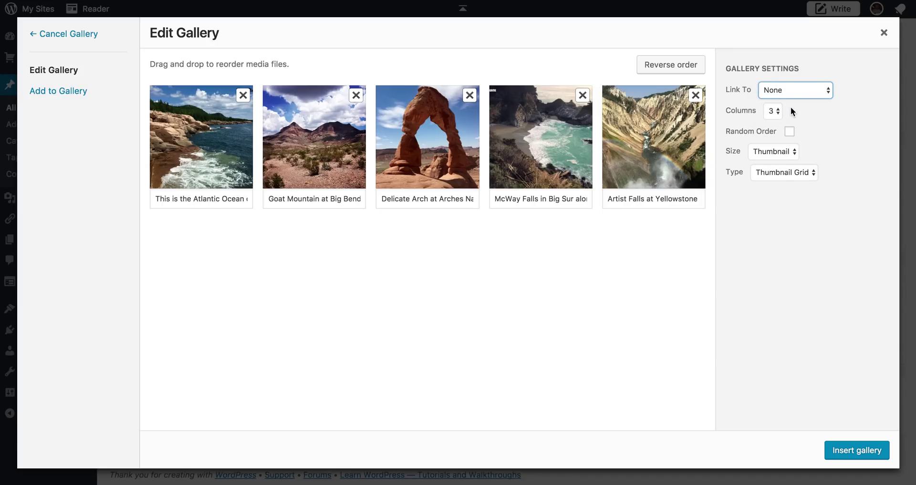
pyautogui.click(763, 92)
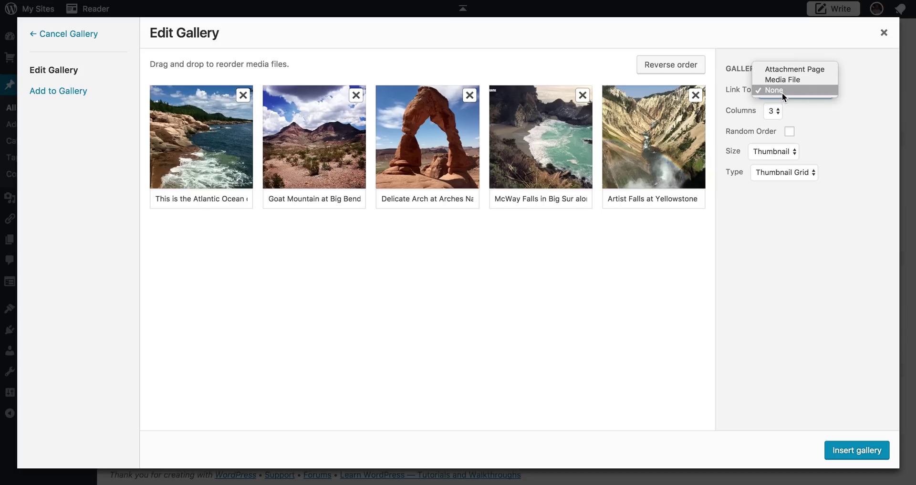
pyautogui.click(783, 93)
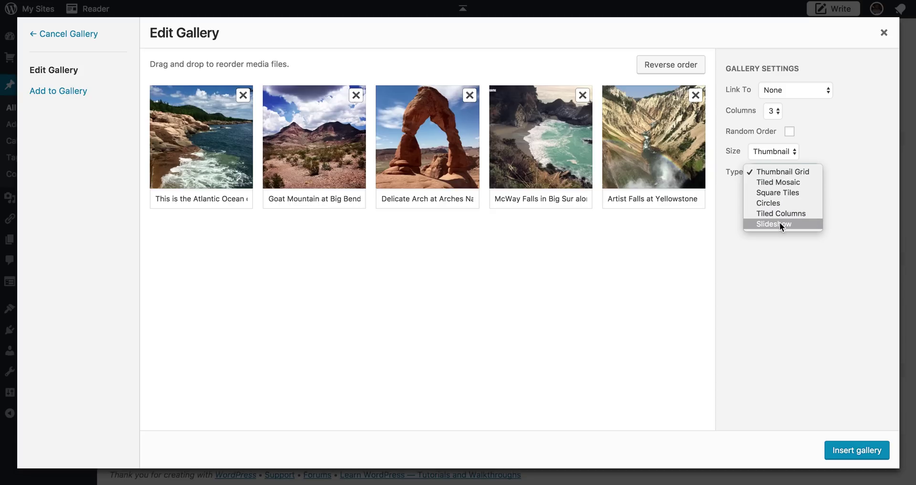
# - Switch the gallery Type from Thumbnail Grid to Slideshow
pyautogui.click(780, 222)
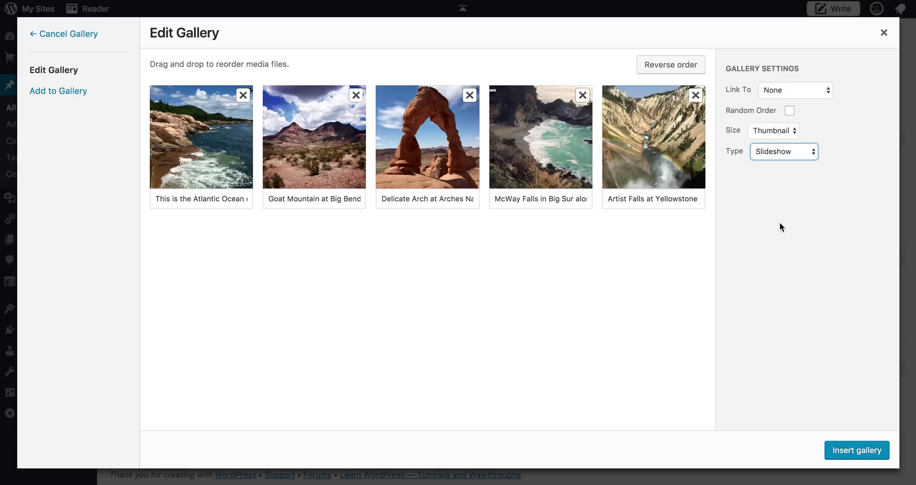
pyautogui.click(791, 157)
pyautogui.click(782, 152)
pyautogui.click(782, 155)
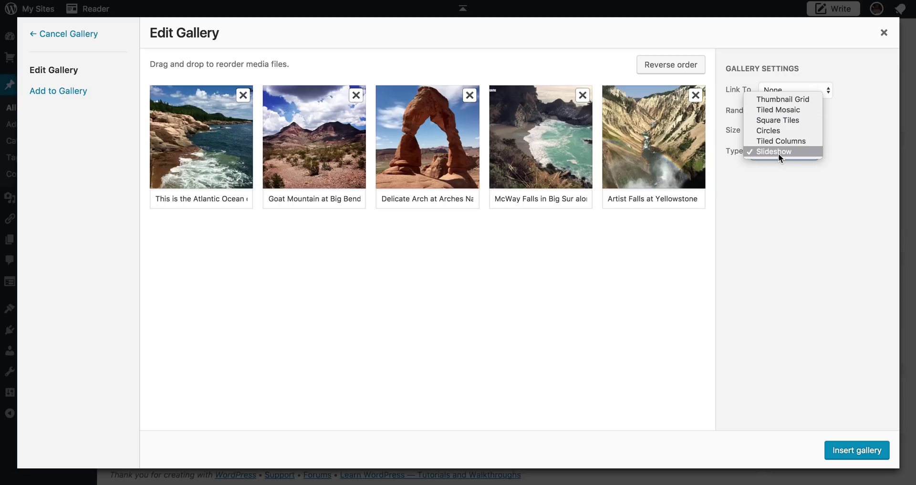
pyautogui.click(778, 154)
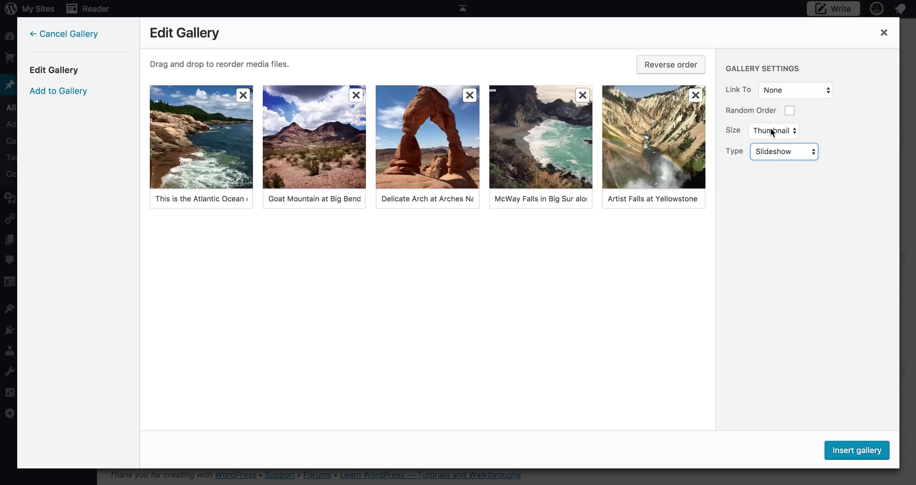
# - Set the gallery image size to Full Size and insert the gallery into the post
pyautogui.click(771, 127)
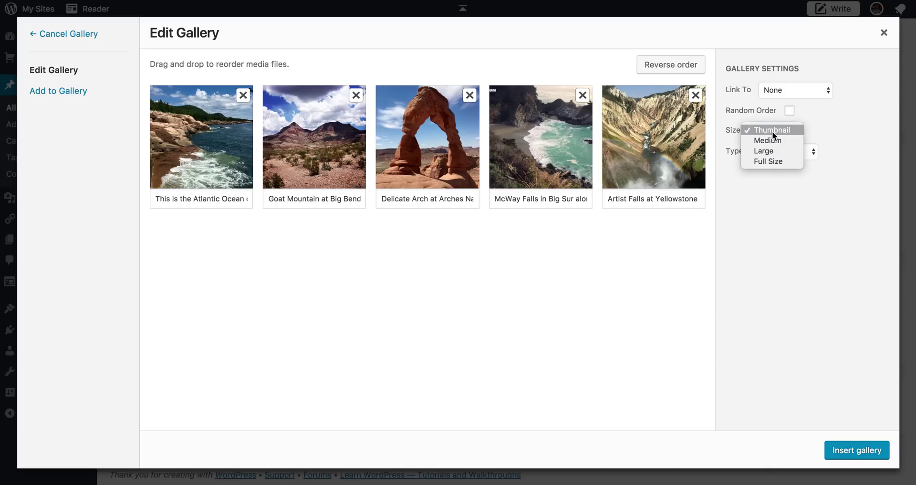
pyautogui.click(768, 162)
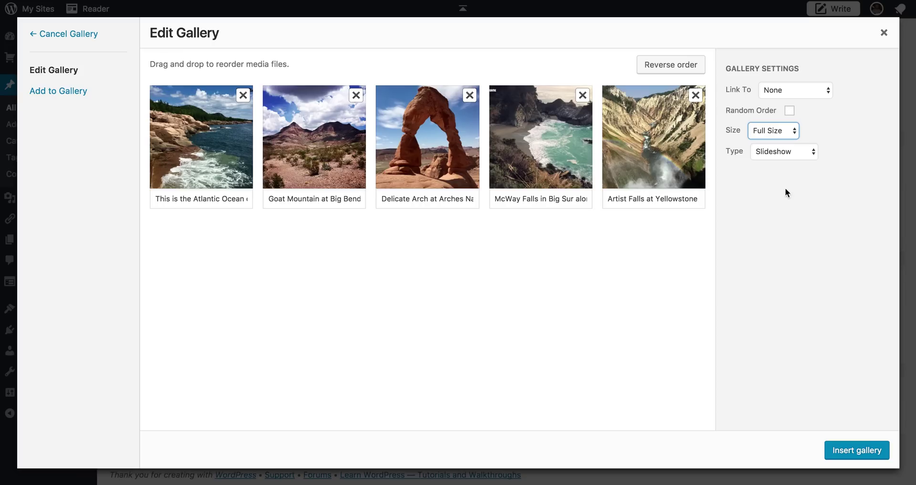
pyautogui.click(848, 455)
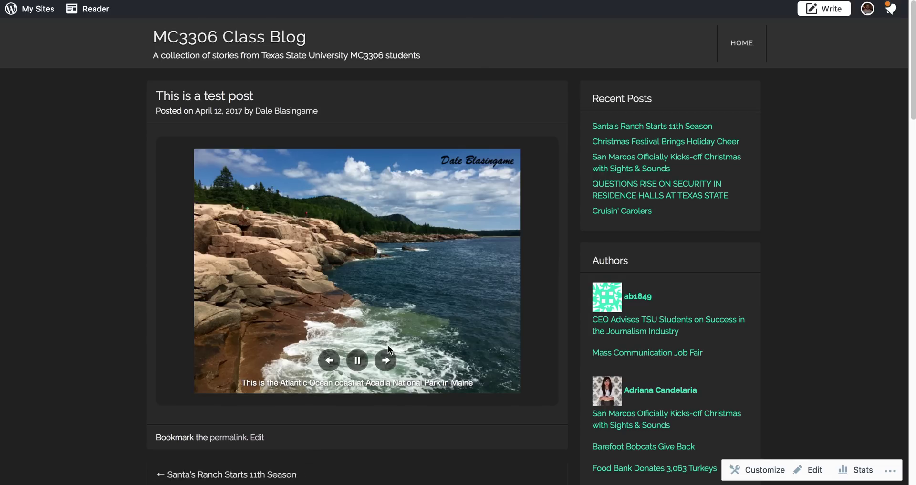
# - Advance the preview slideshow through Goat Mountain, McWay Falls and Yellowstone to Delicate Arch
pyautogui.click(385, 360)
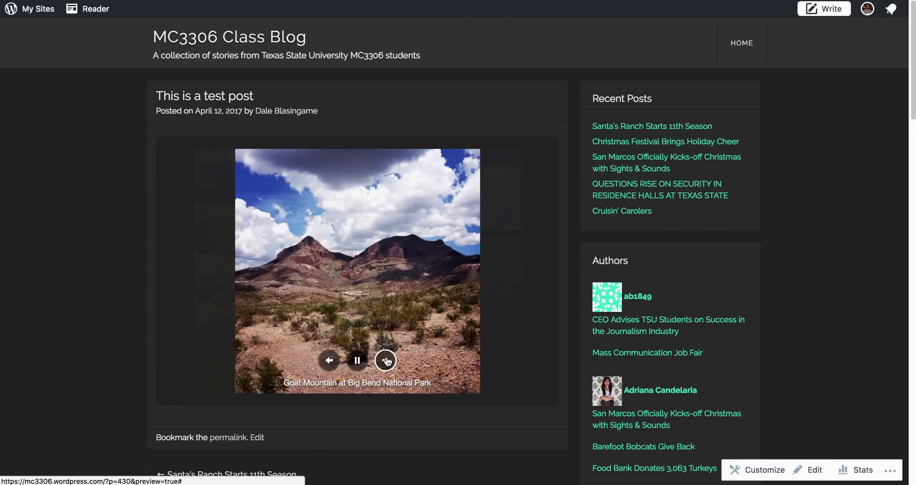
pyautogui.click(386, 360)
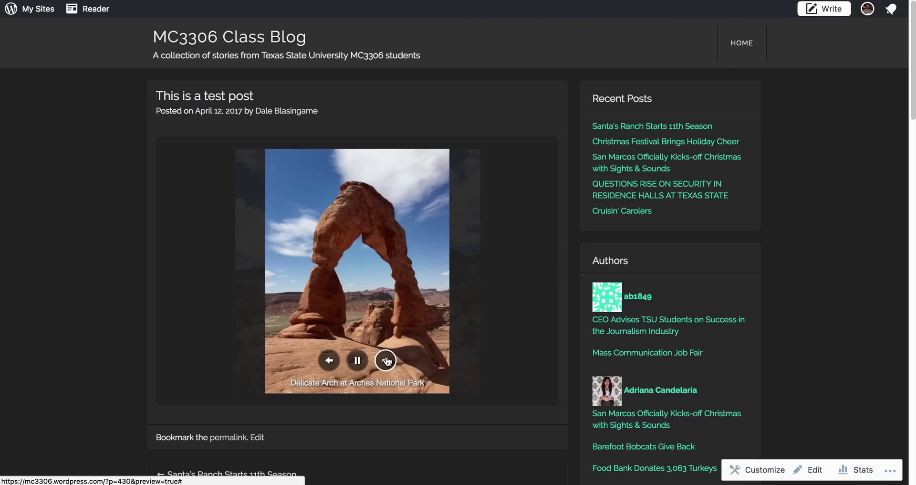
pyautogui.click(386, 361)
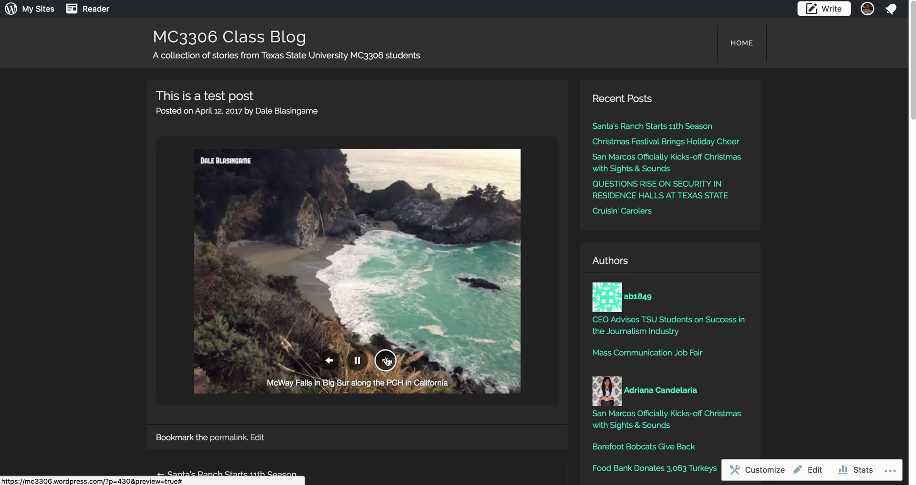
pyautogui.click(386, 360)
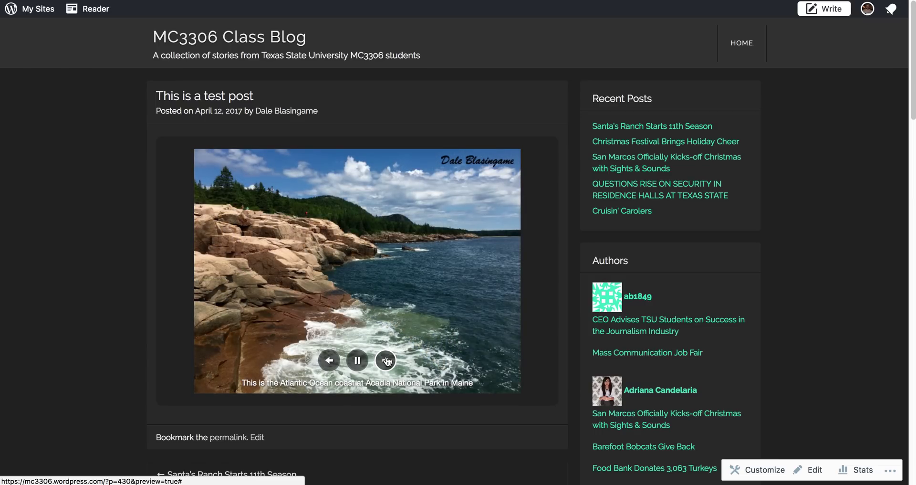
pyautogui.click(386, 362)
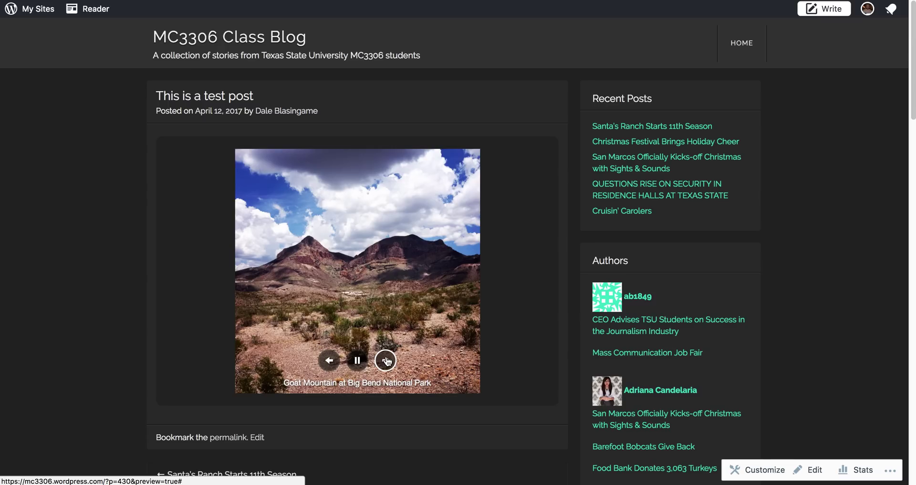
pyautogui.click(387, 361)
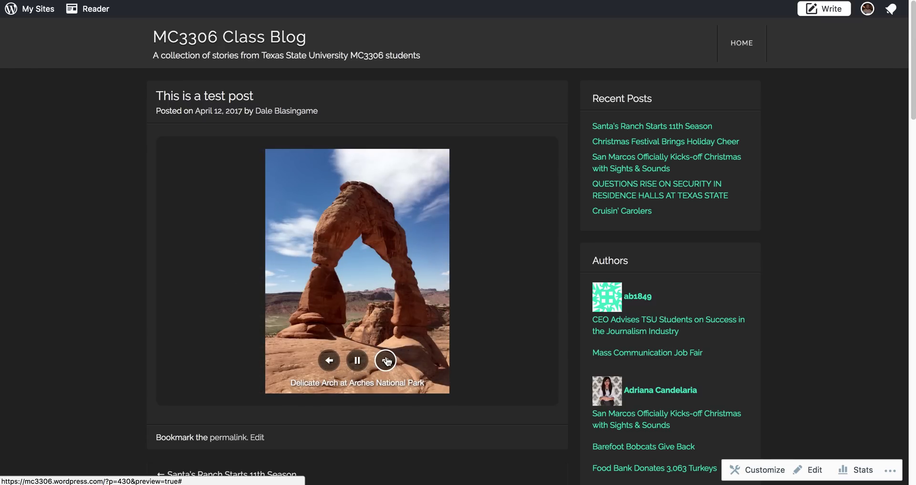